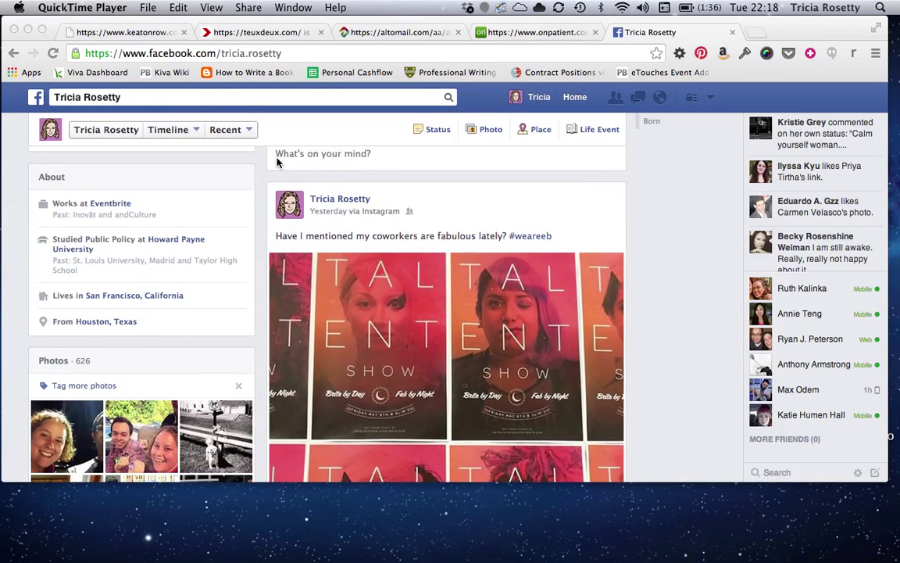
Step: Search Facebook for a friend by first name and open that friend's profile from the suggestions
scroll(277, 161, up, 1)
scroll(277, 161, up, 5)
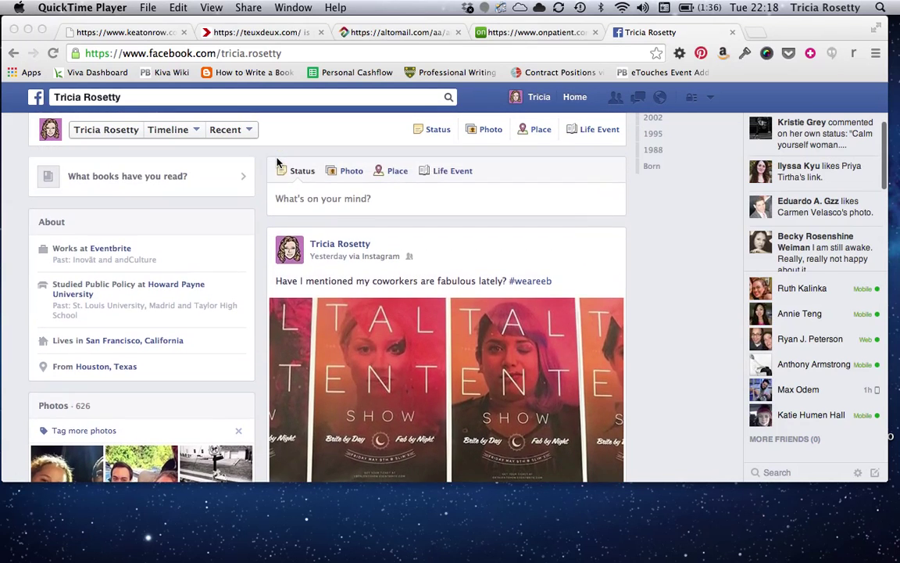
scroll(277, 162, up, 1)
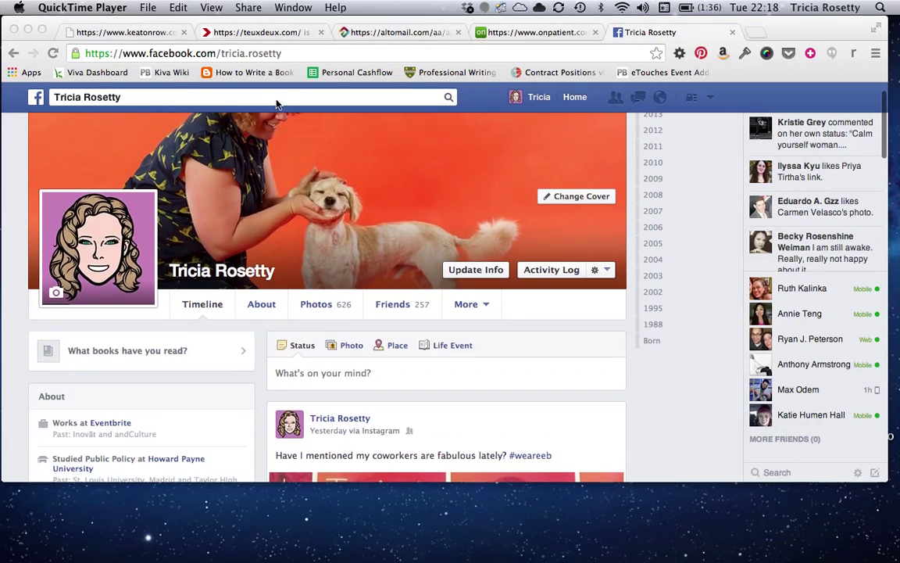
click(276, 96)
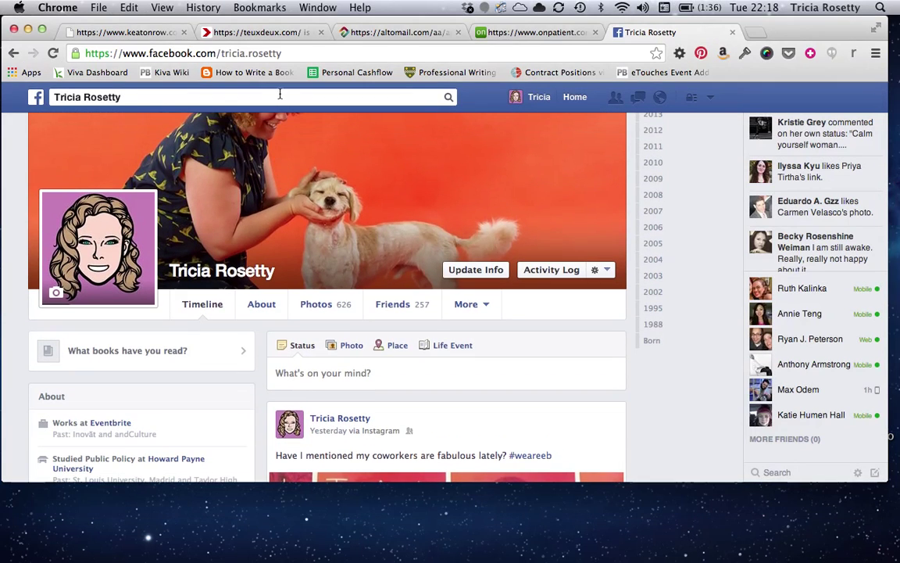
click(278, 96)
click(241, 44)
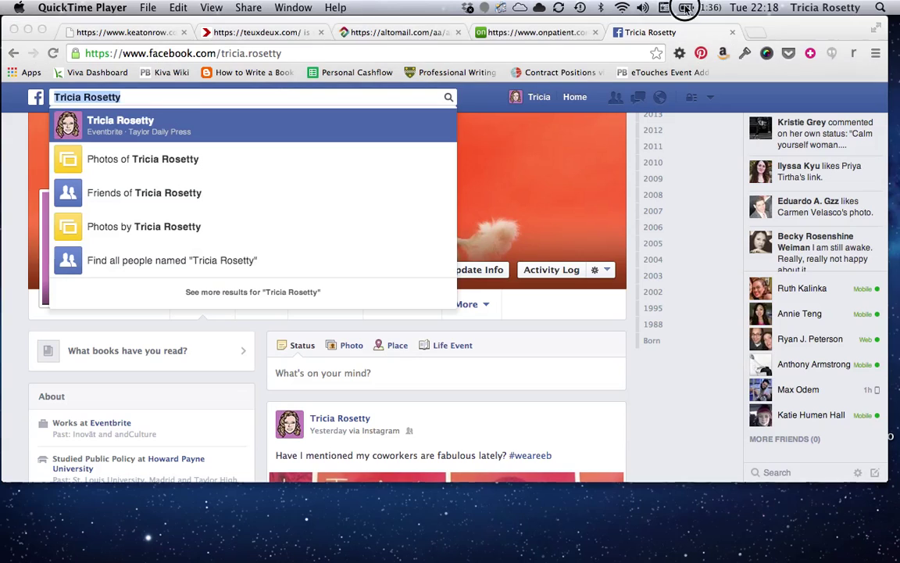
click(401, 100)
text(laura)
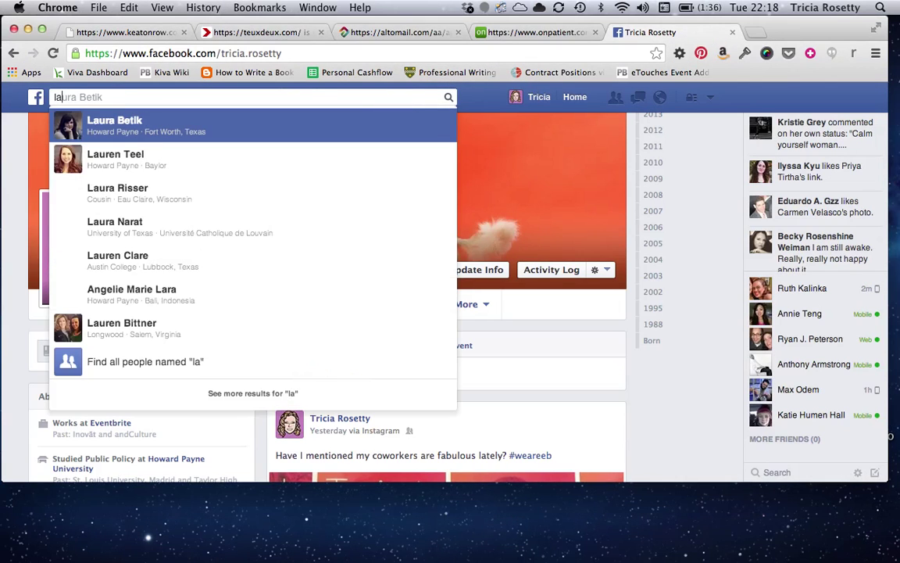
click(342, 129)
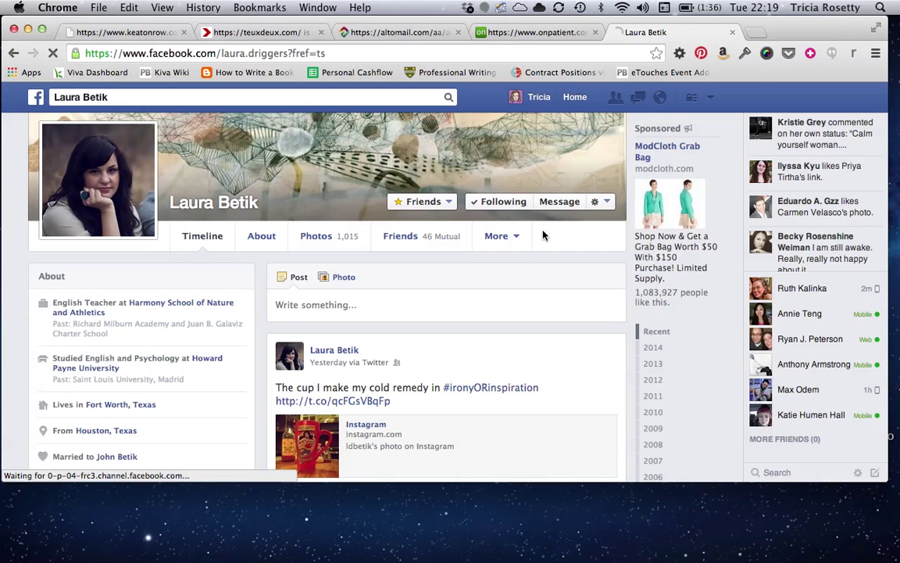
Step: Start sharing the friend's Sister Rosetta Tharpe video post on a friend's timeline, choosing the friend who receives it
scroll(544, 235, down, 5)
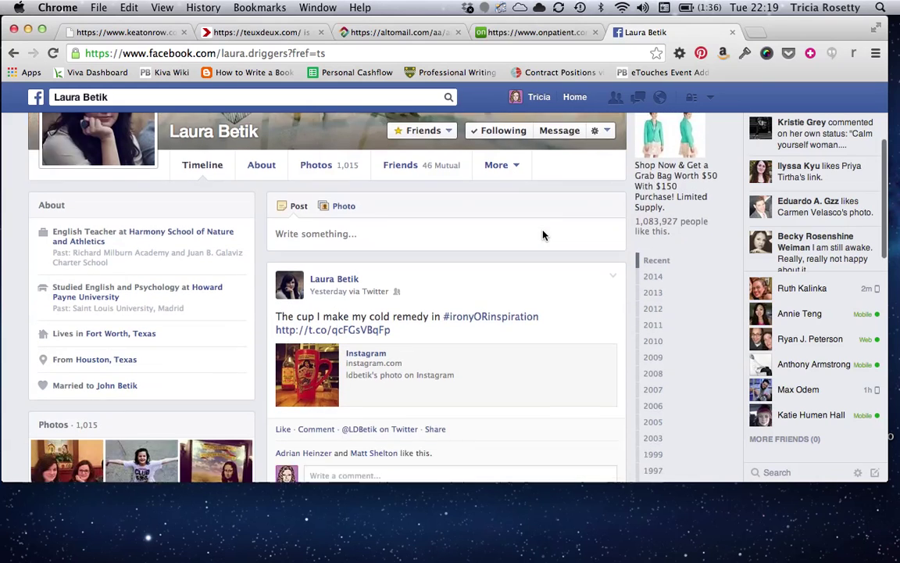
scroll(545, 236, down, 5)
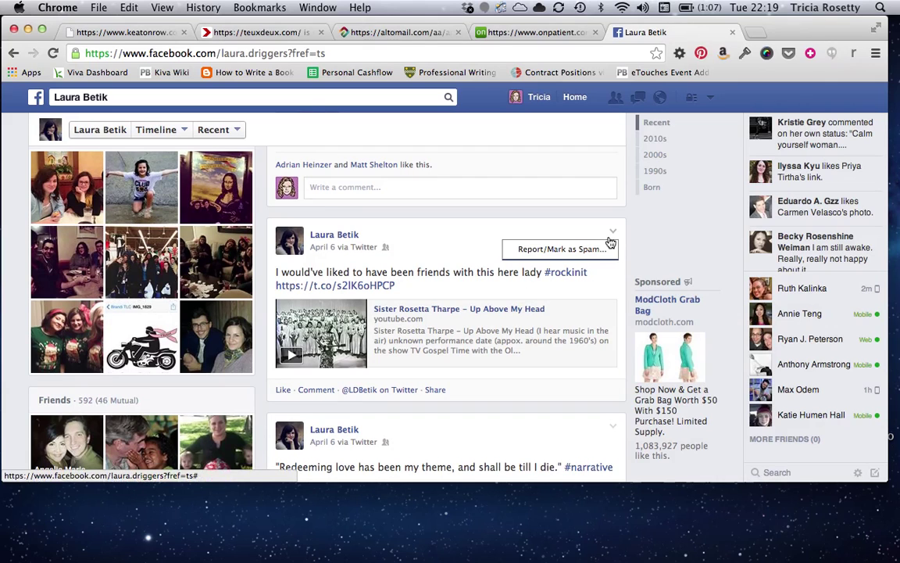
click(436, 390)
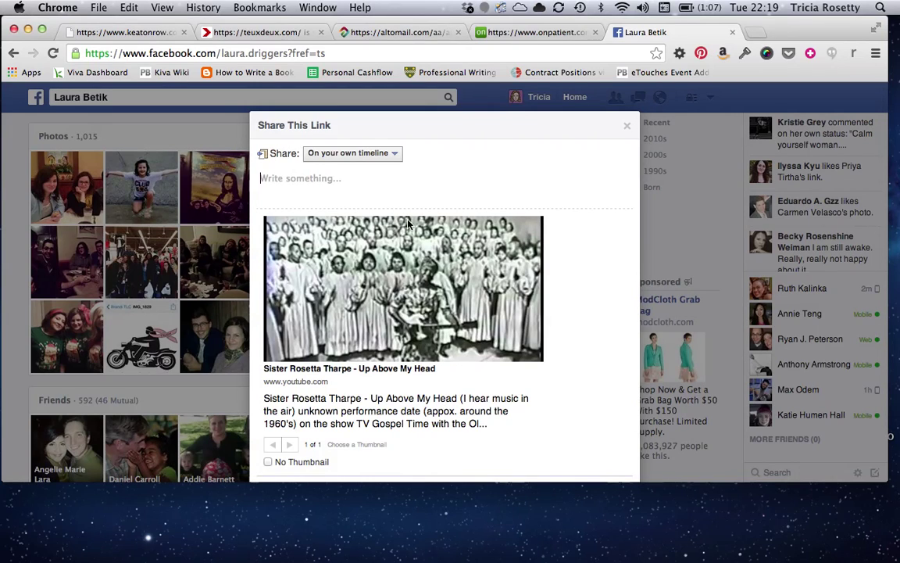
click(395, 156)
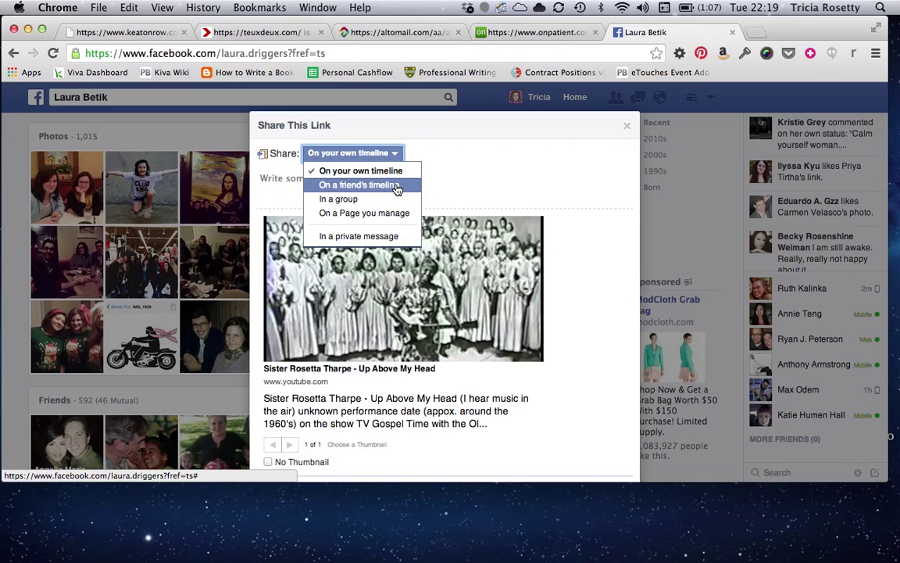
click(397, 186)
text(deb)
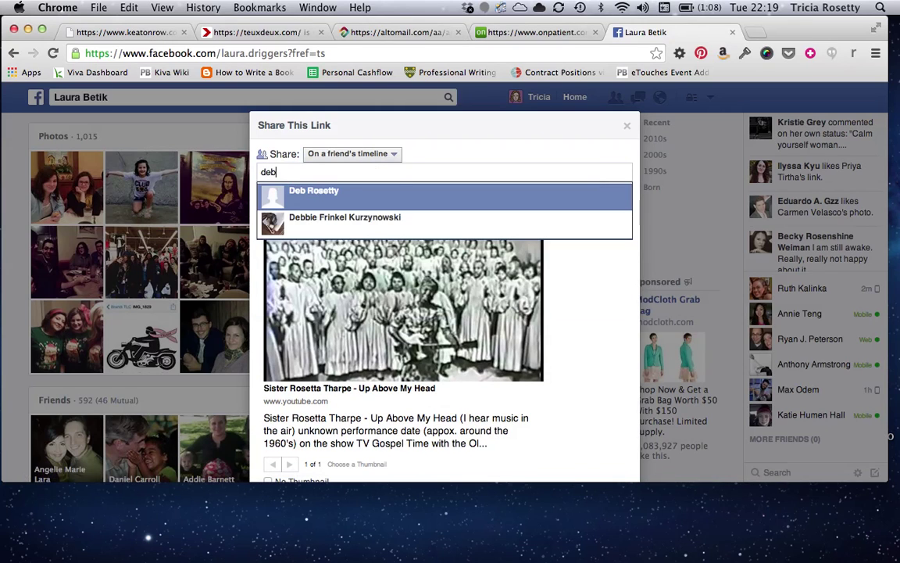
click(320, 195)
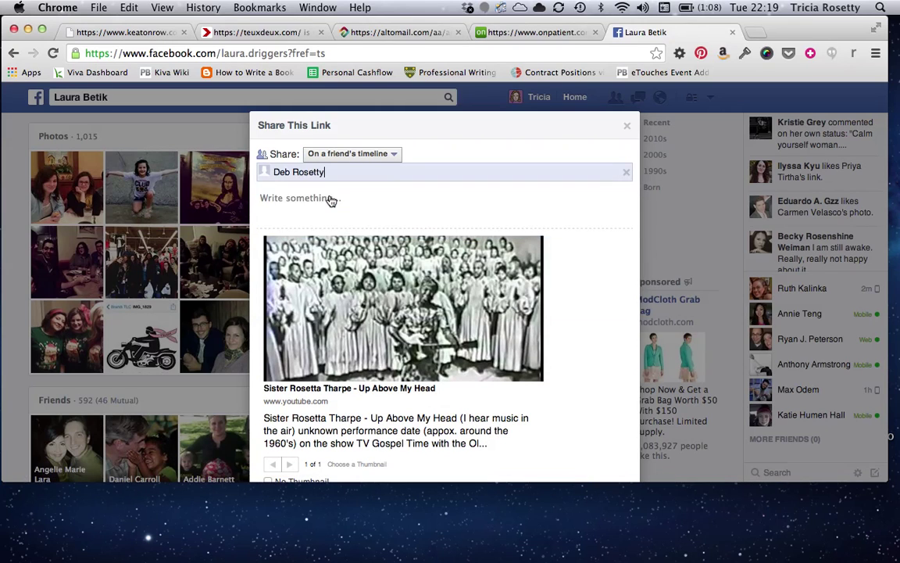
Step: Add the message "This is a cool video." to the shared link and review the whole share dialog
click(386, 205)
text(This is a cool video.)
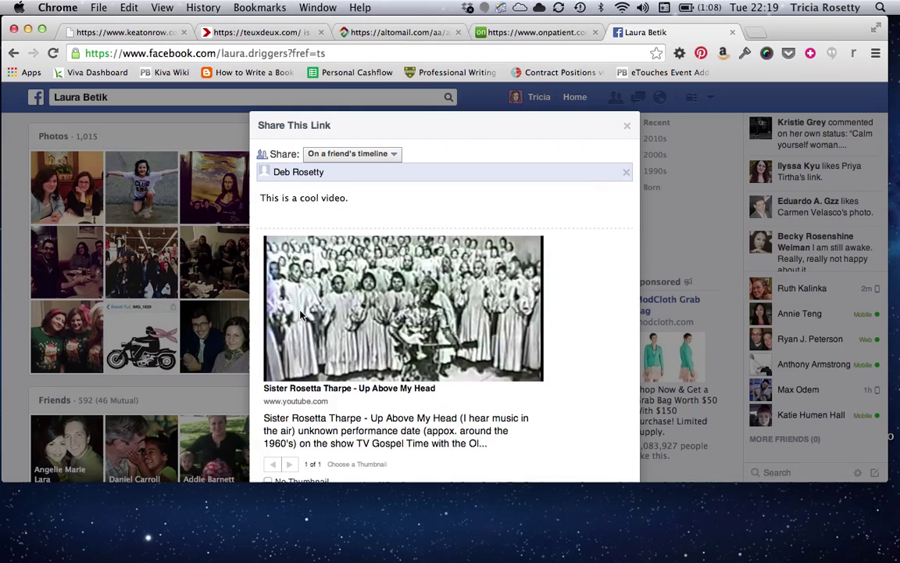
scroll(300, 314, down, 2)
scroll(300, 314, down, 3)
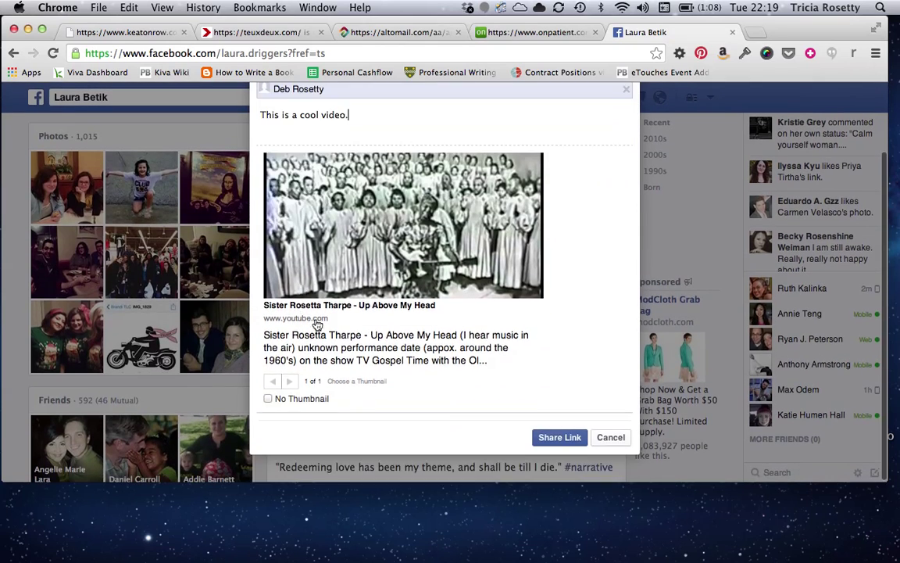
scroll(582, 442, up, 5)
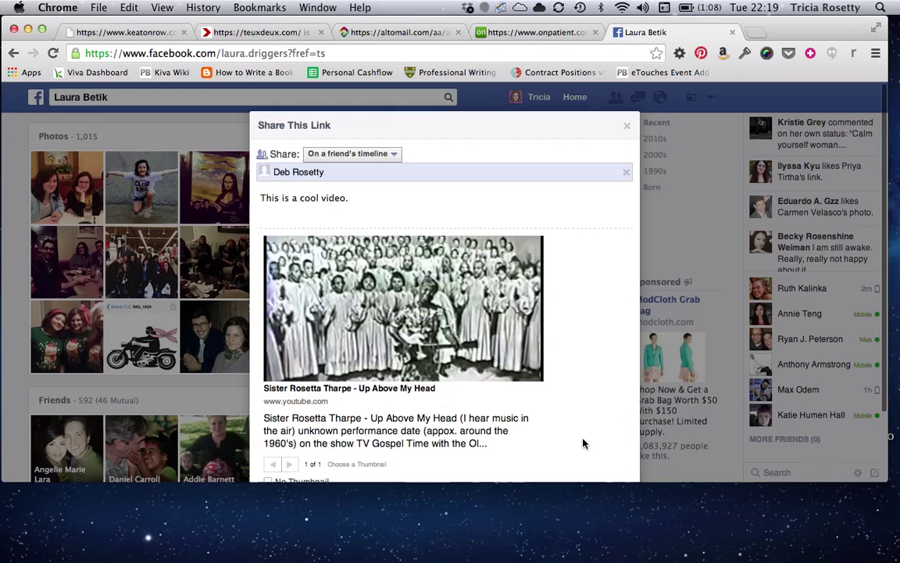
Step: Switch the share destination to a private message and add the same friend as recipient
click(393, 155)
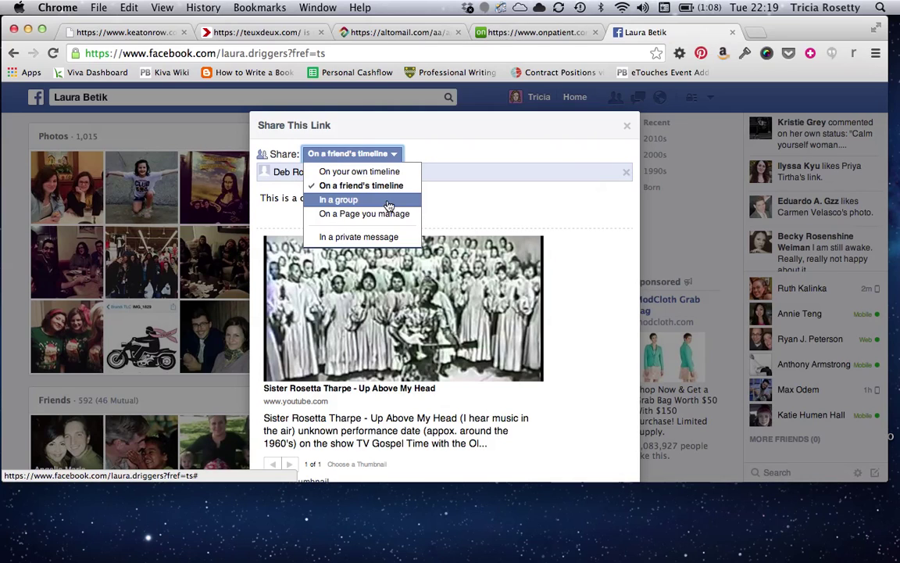
click(384, 239)
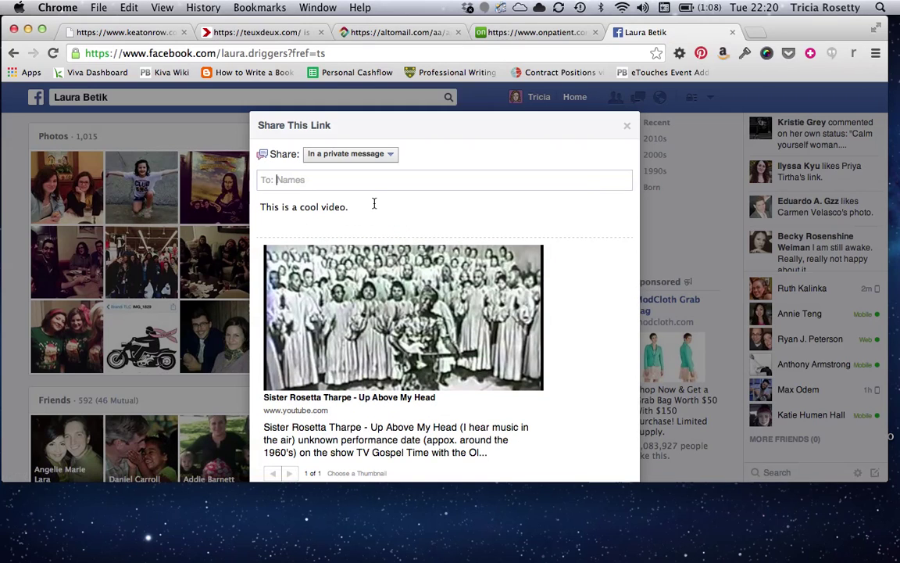
text(deb)
key(Return)
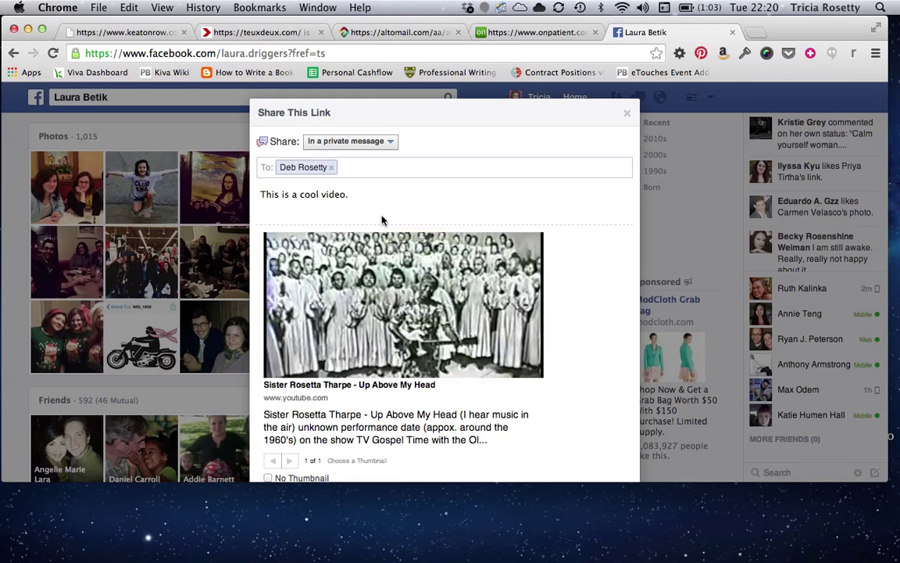
Step: Switch the share destination to your own timeline and tag your own profile at the end of the message
click(360, 146)
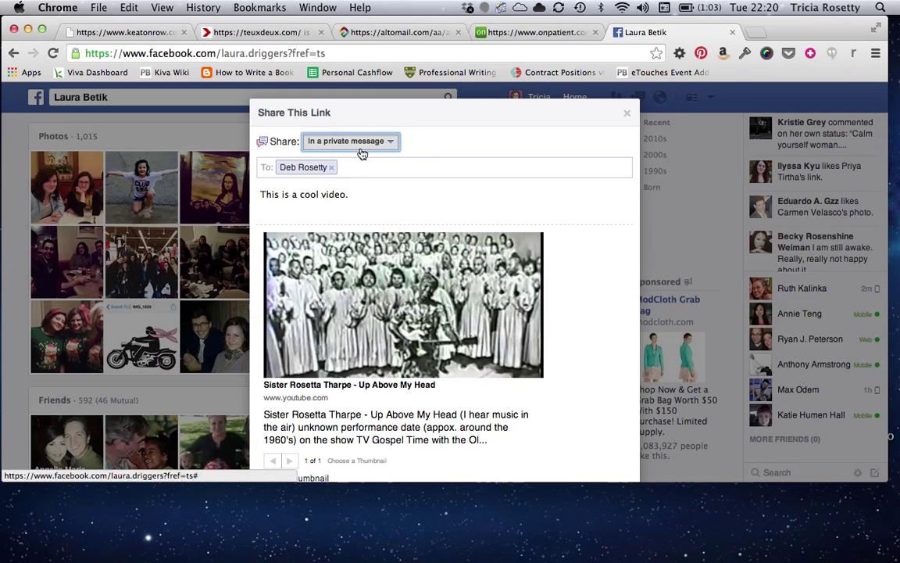
click(359, 159)
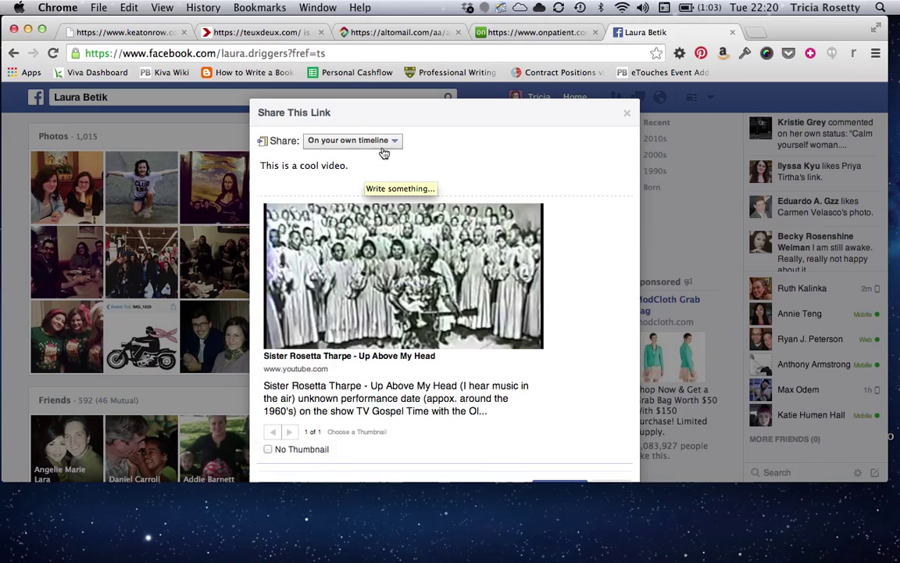
click(382, 166)
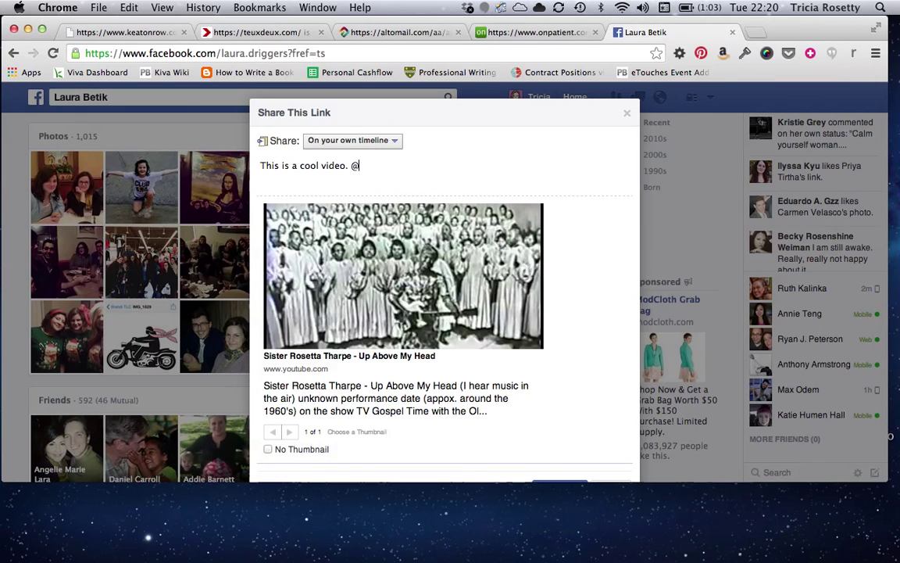
text(@tr)
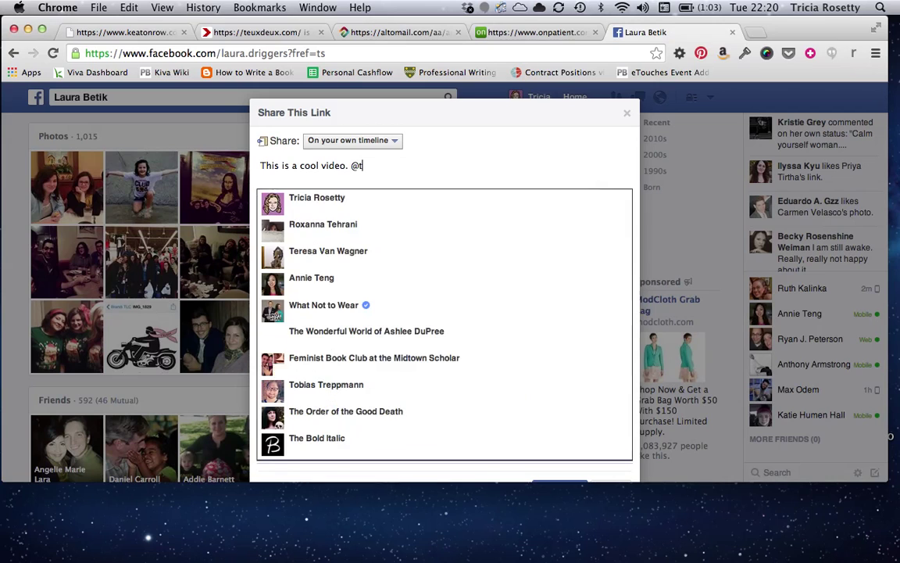
click(341, 200)
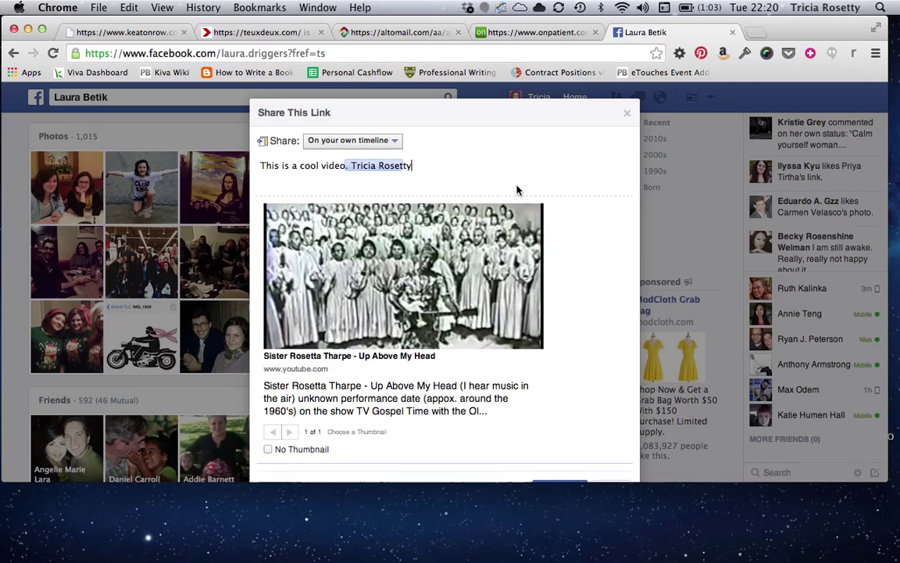
Step: Shorten the tag to the first name, continue the message with ", you should really see this." and discard the share
key(BackSpace)
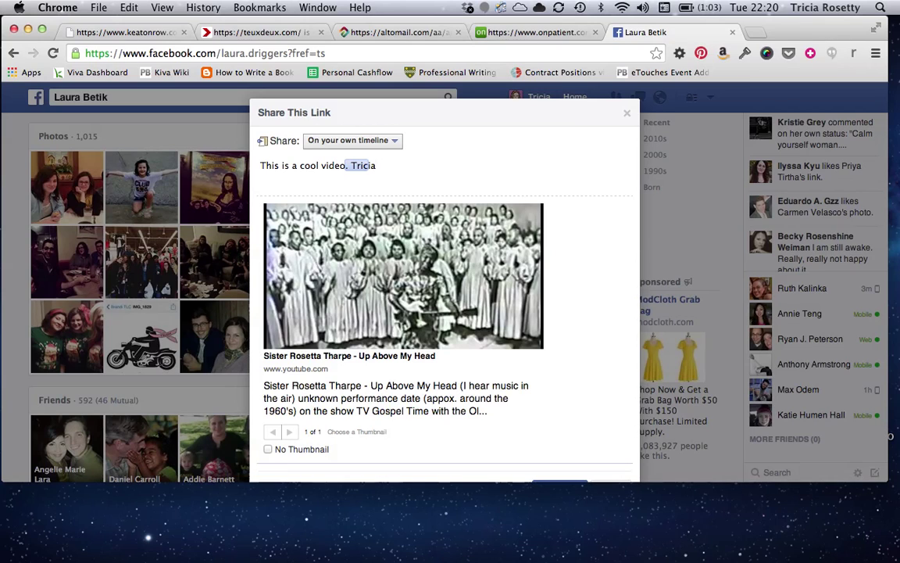
text(, t)
text(ou should reall)
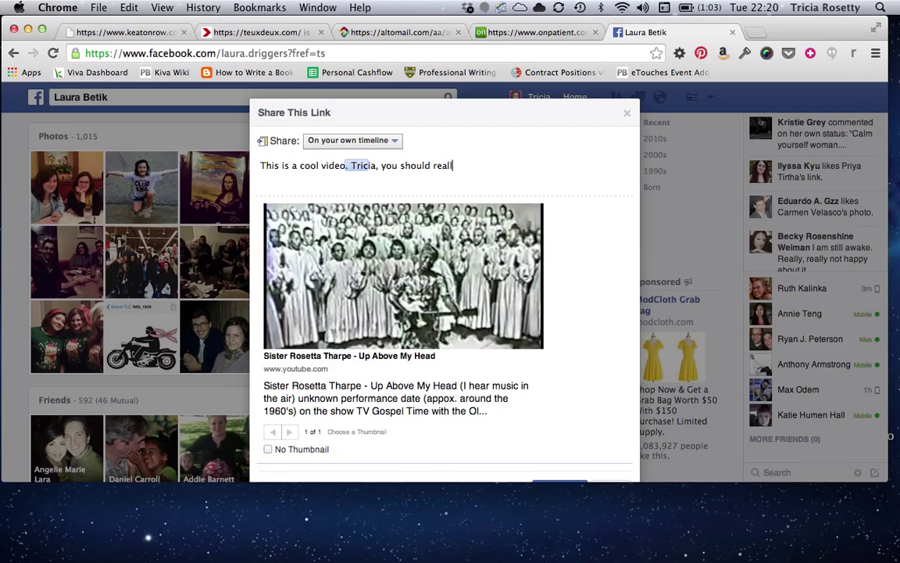
text(y see this.)
click(626, 113)
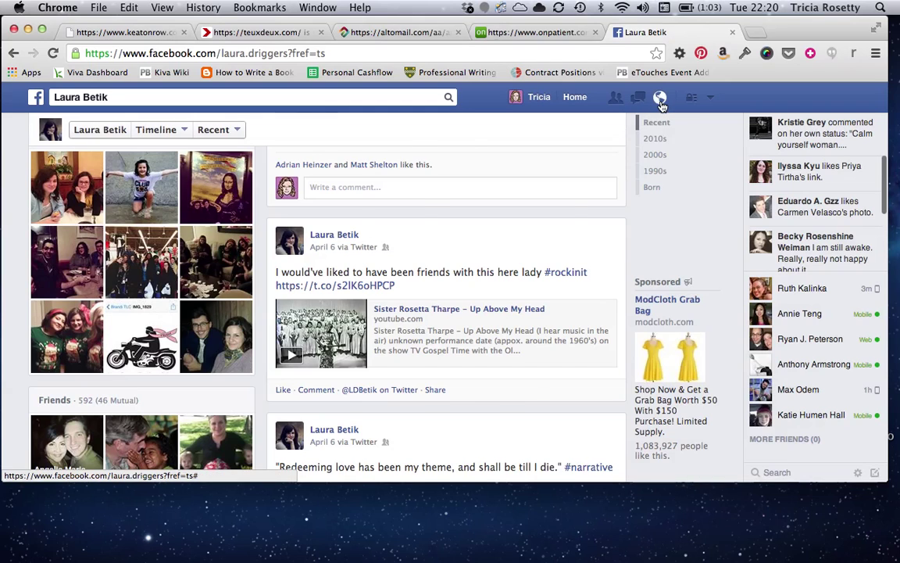
Step: Open the notification from 9:03pm about the friend's shared Billy Joel and Jimmy Fallon video link
click(660, 96)
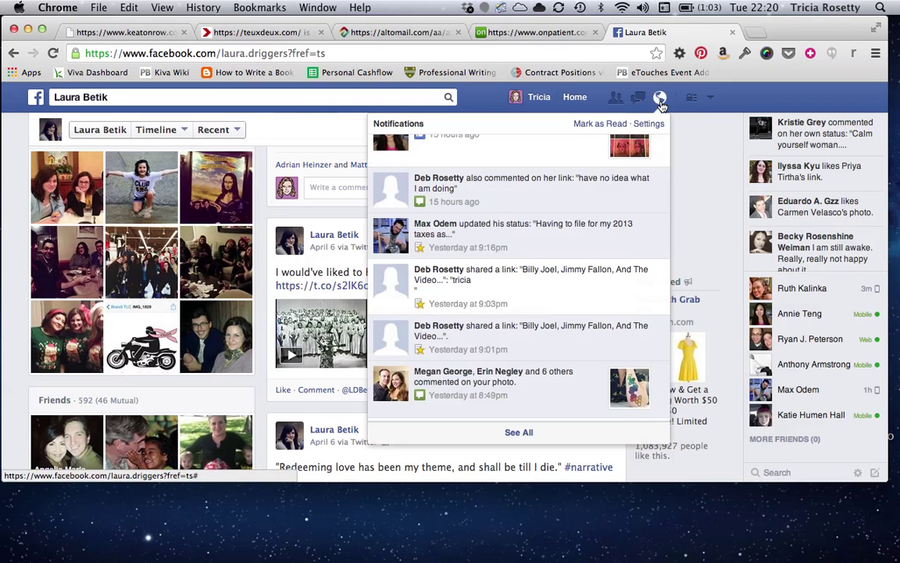
click(600, 282)
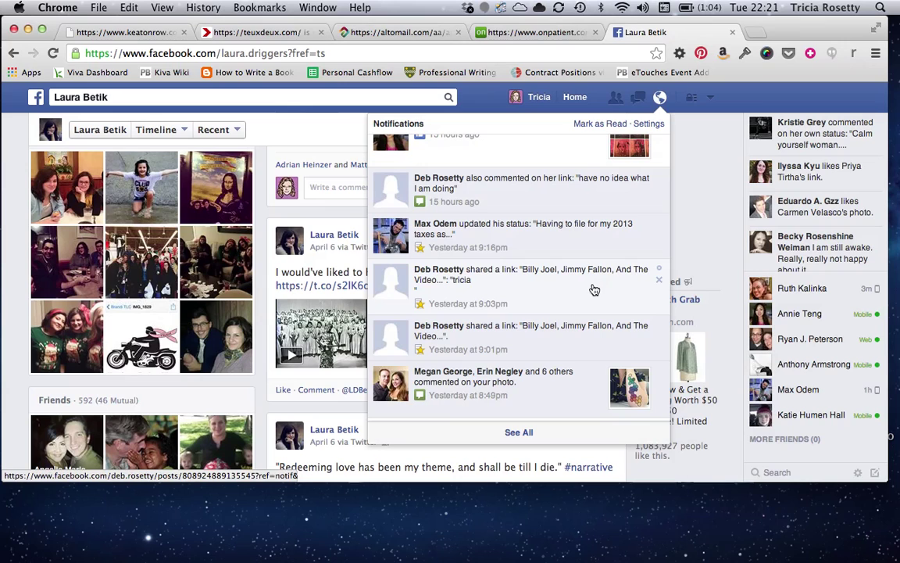
scroll(592, 289, up, 4)
scroll(592, 288, down, 4)
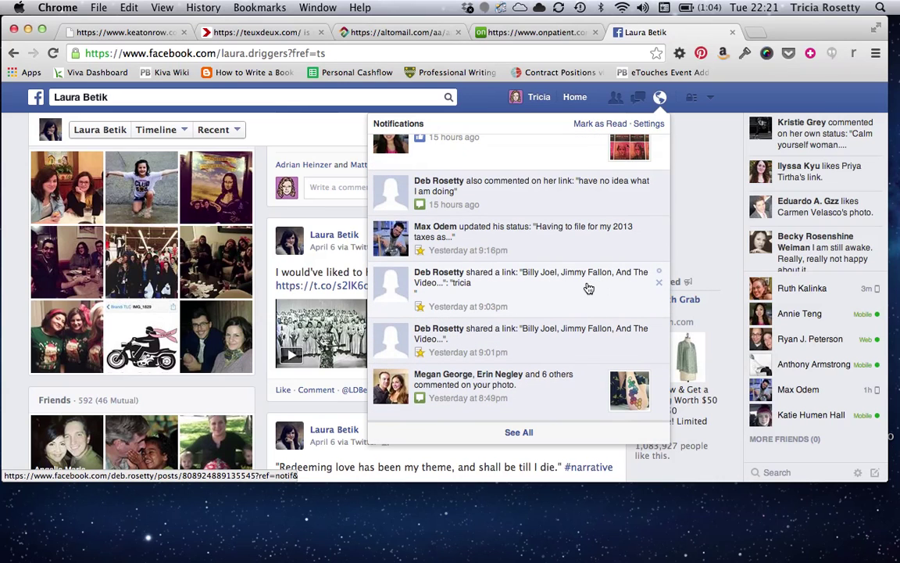
click(589, 288)
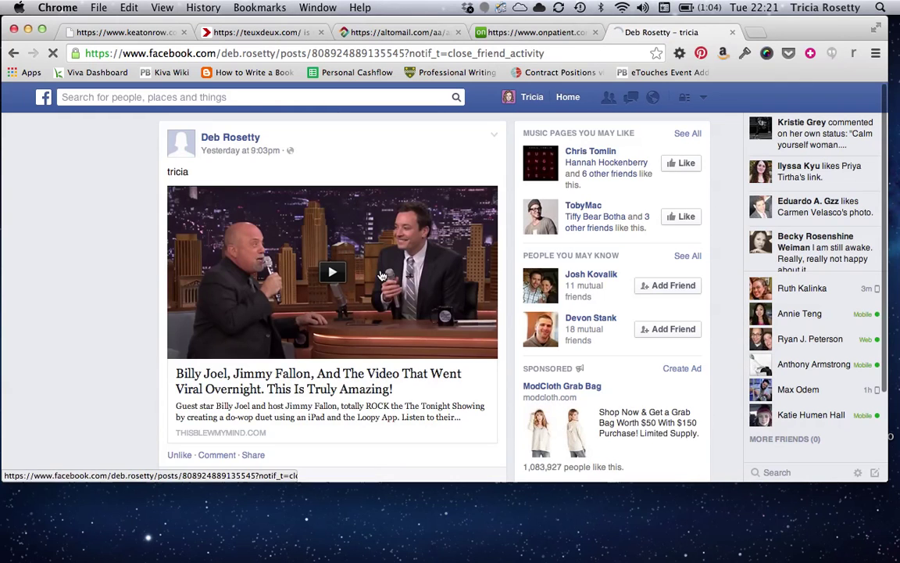
Step: Open the profile of the post's author and examine the shared links, their captions and the comments on the timeline
click(219, 133)
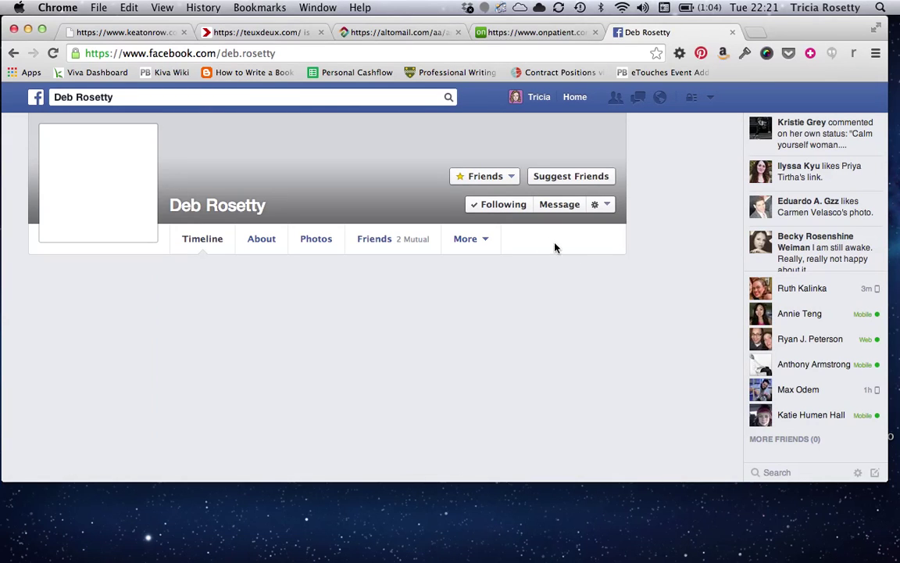
scroll(641, 268, down, 2)
scroll(641, 268, down, 3)
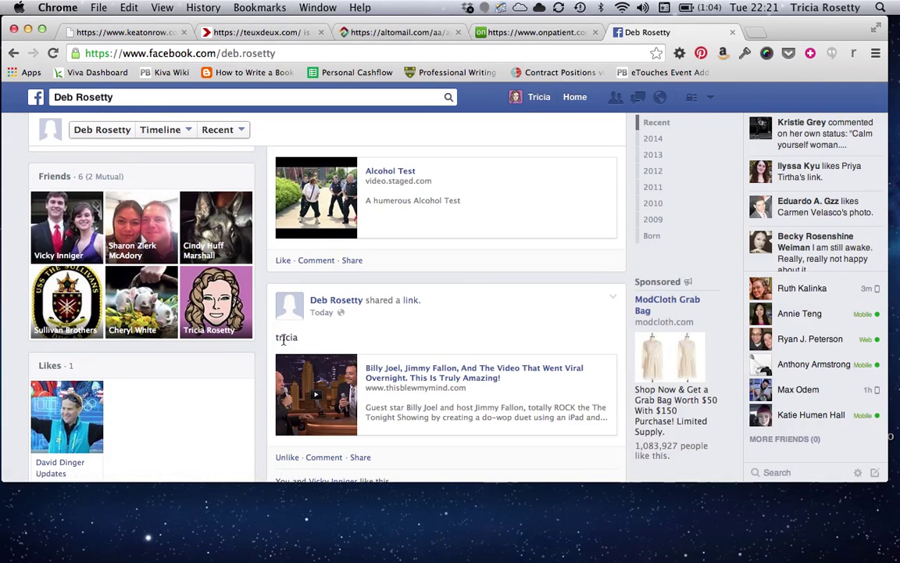
scroll(283, 338, down, 3)
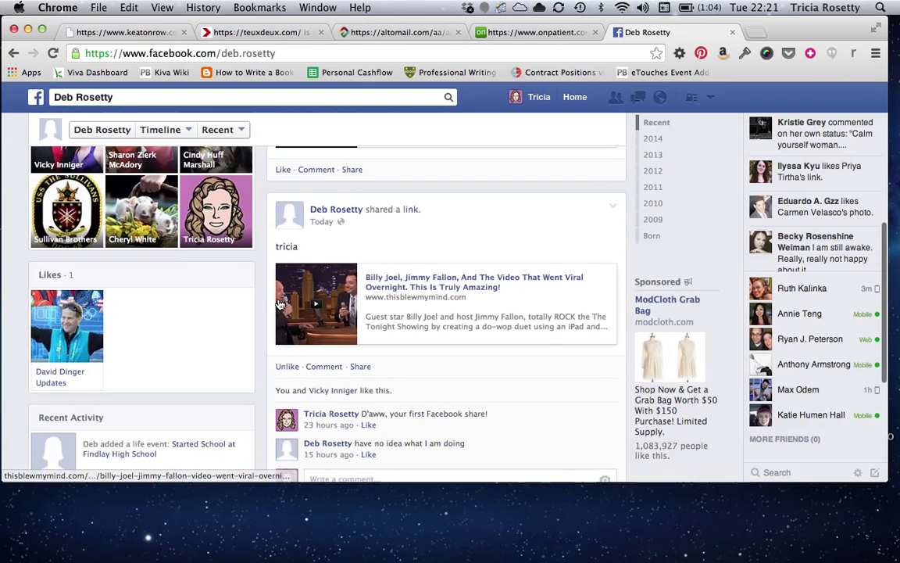
scroll(382, 365, down, 1)
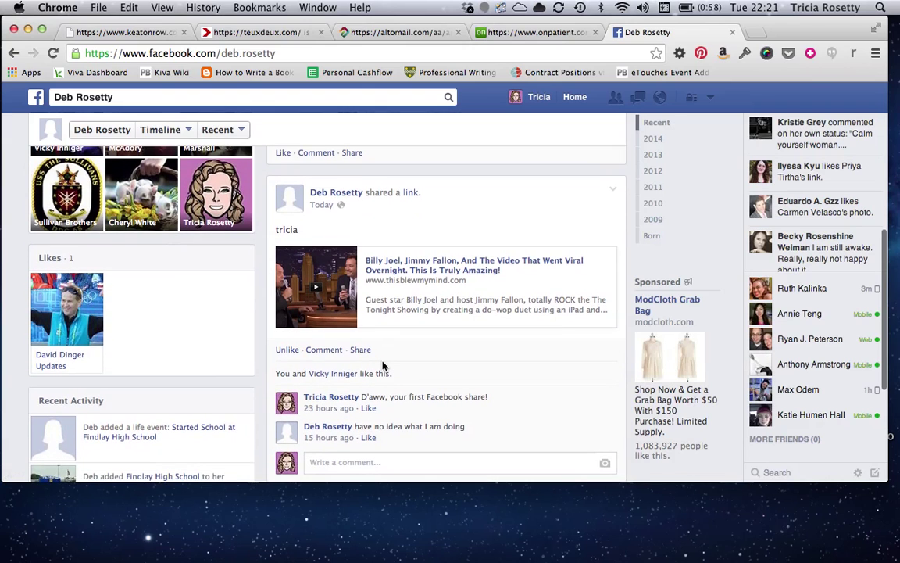
scroll(382, 366, up, 6)
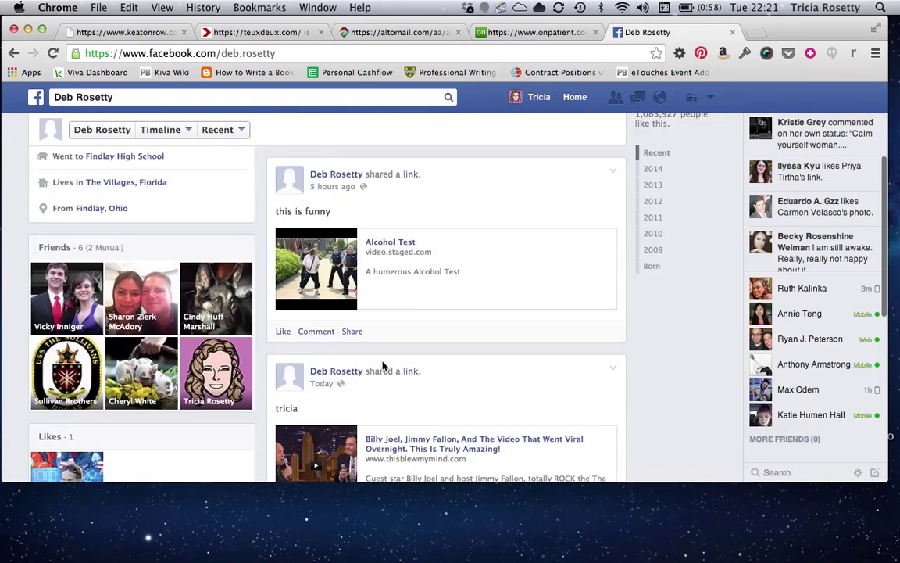
scroll(384, 366, down, 7)
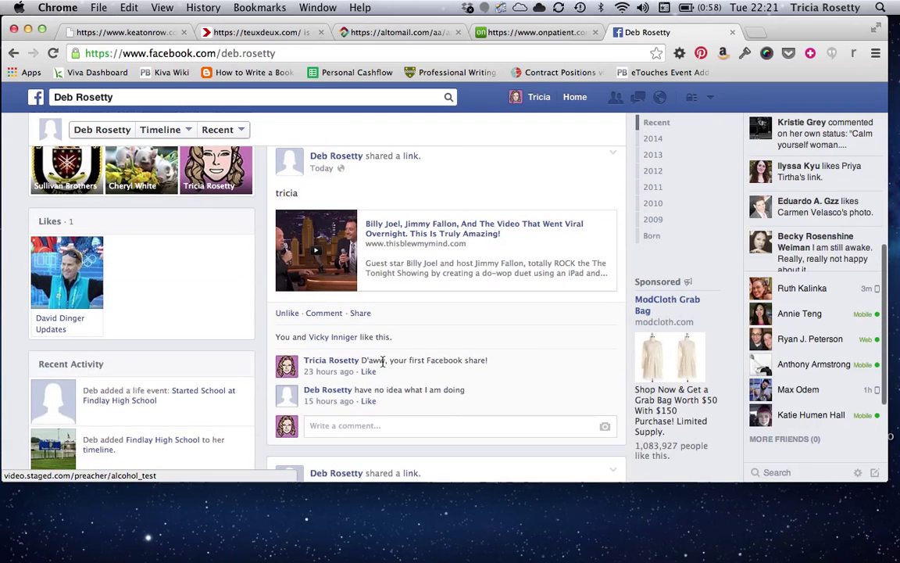
scroll(382, 363, up, 10)
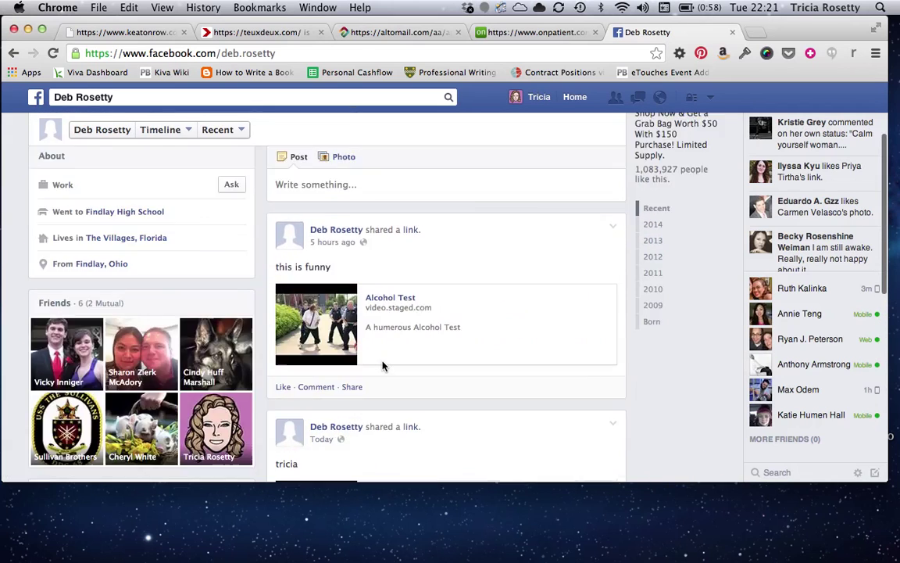